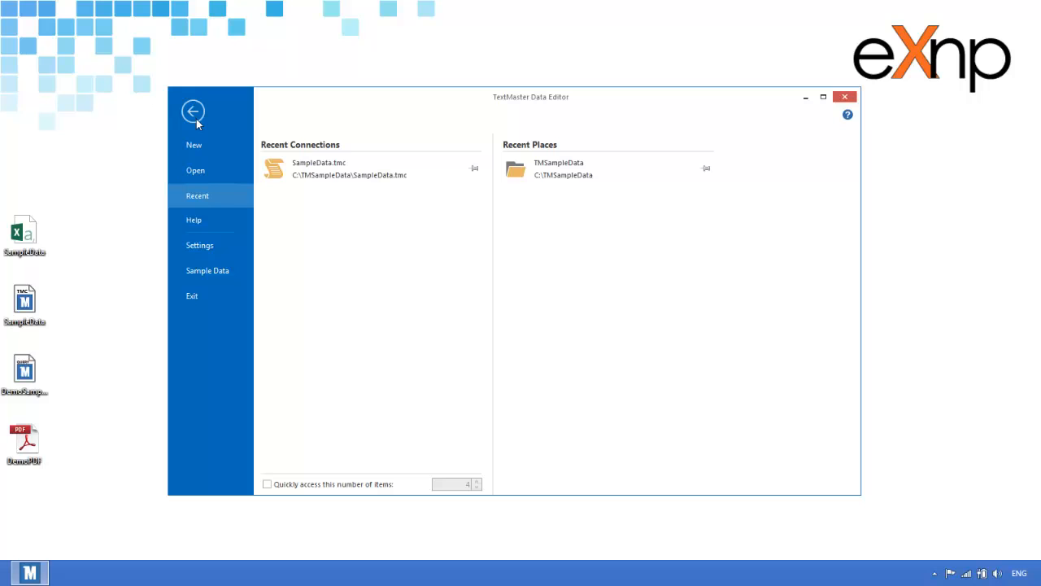
# Step: Load the saved DemoSampleDataQuery file into a new query and execute it
pyautogui.click(196, 120)
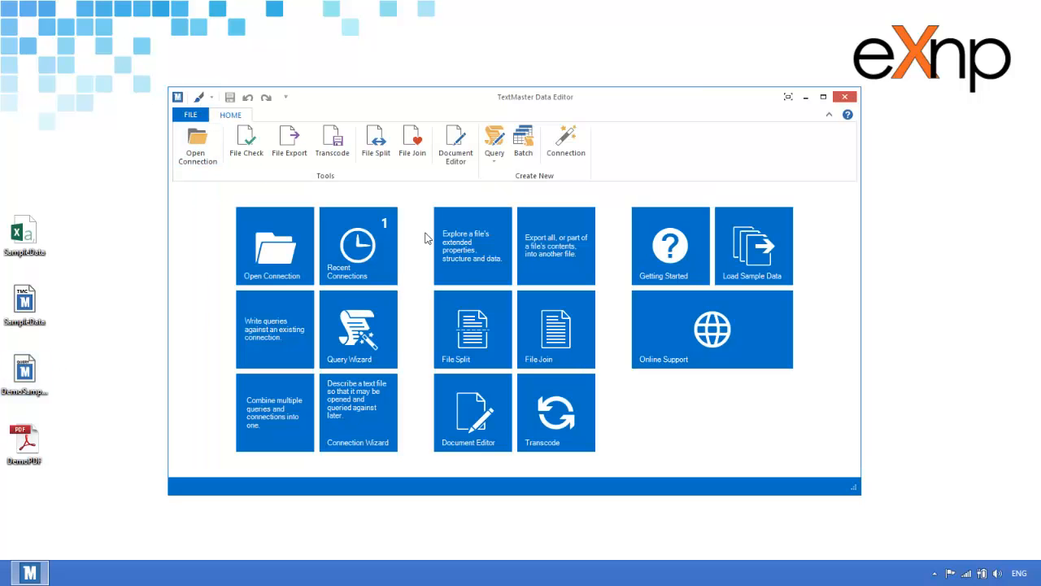
pyautogui.click(278, 323)
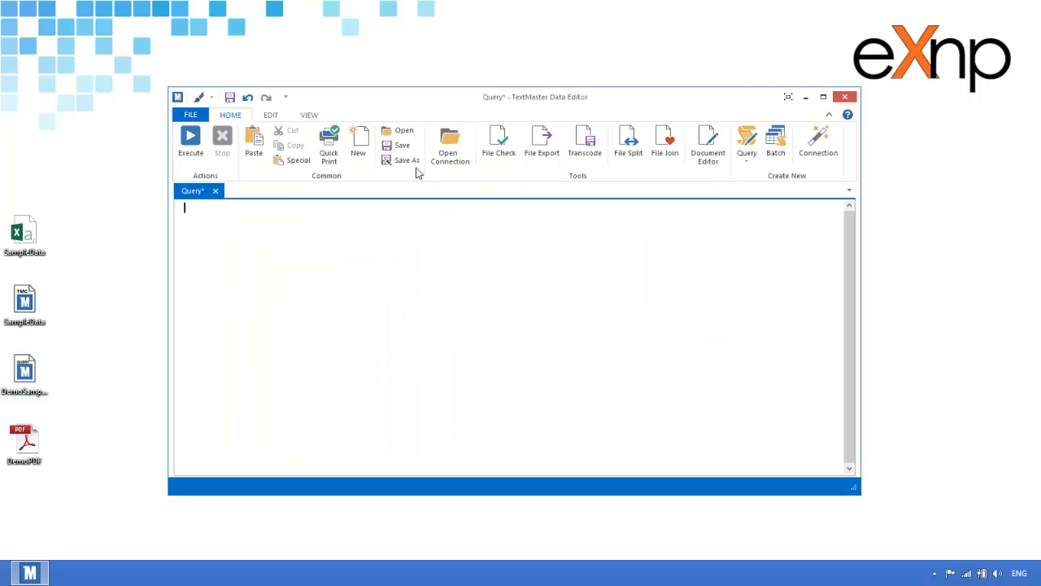
pyautogui.click(398, 132)
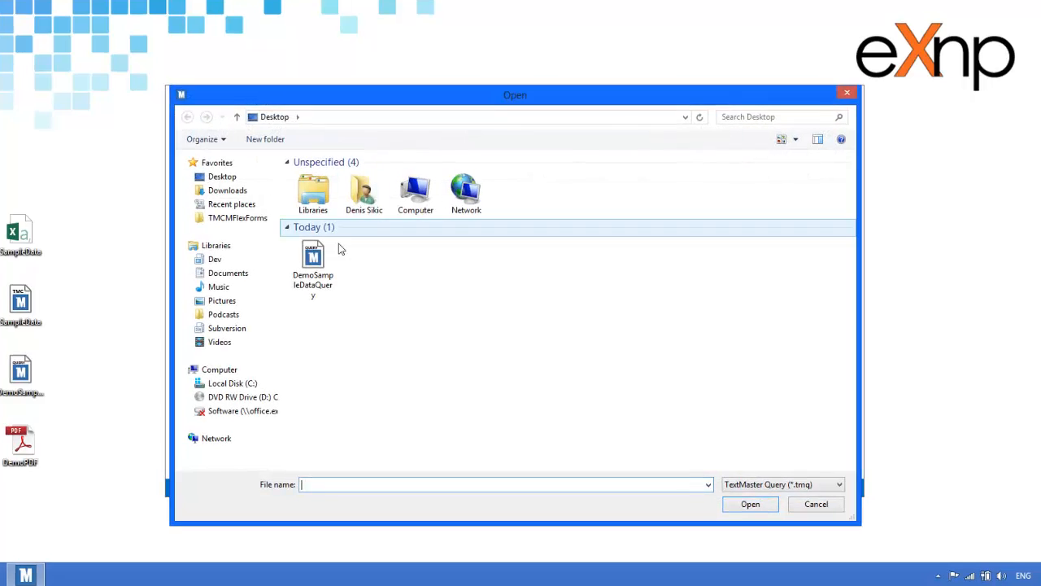
pyautogui.doubleClick(314, 264)
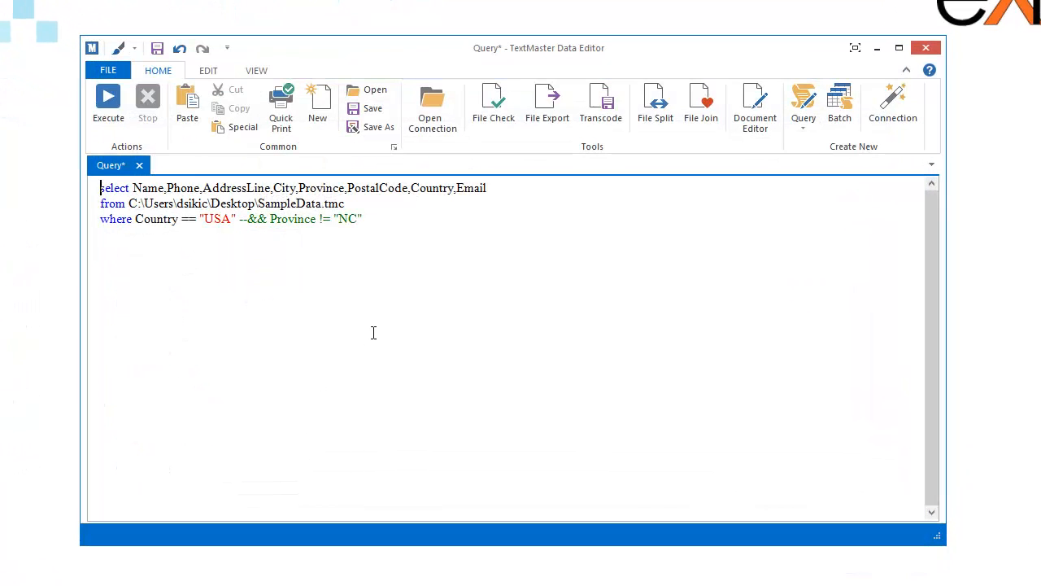
pyautogui.click(426, 252)
pyautogui.click(122, 108)
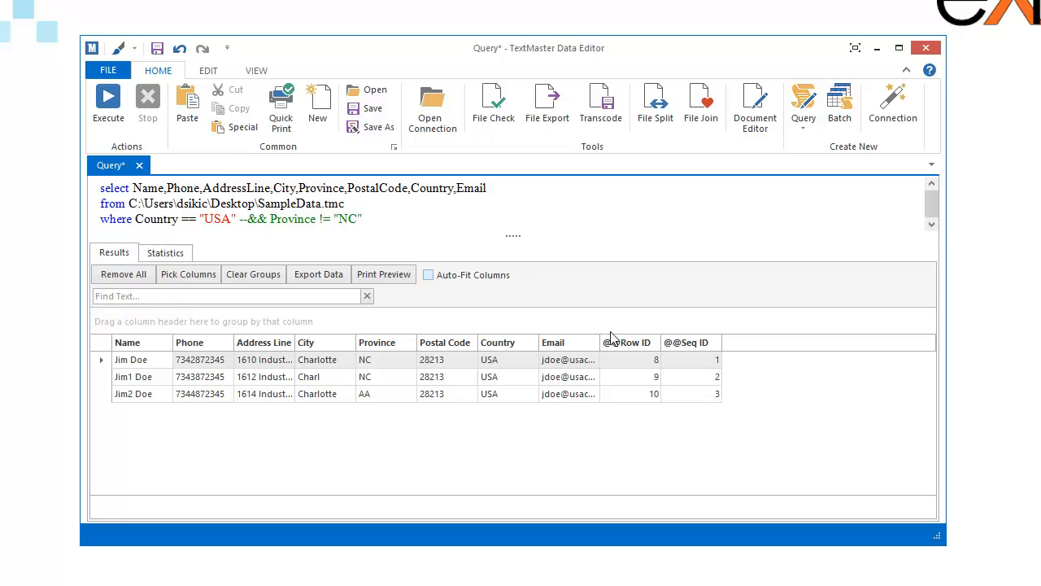
pyautogui.moveTo(615, 343); pyautogui.dragTo(683, 262)
pyautogui.moveTo(625, 342); pyautogui.dragTo(688, 236)
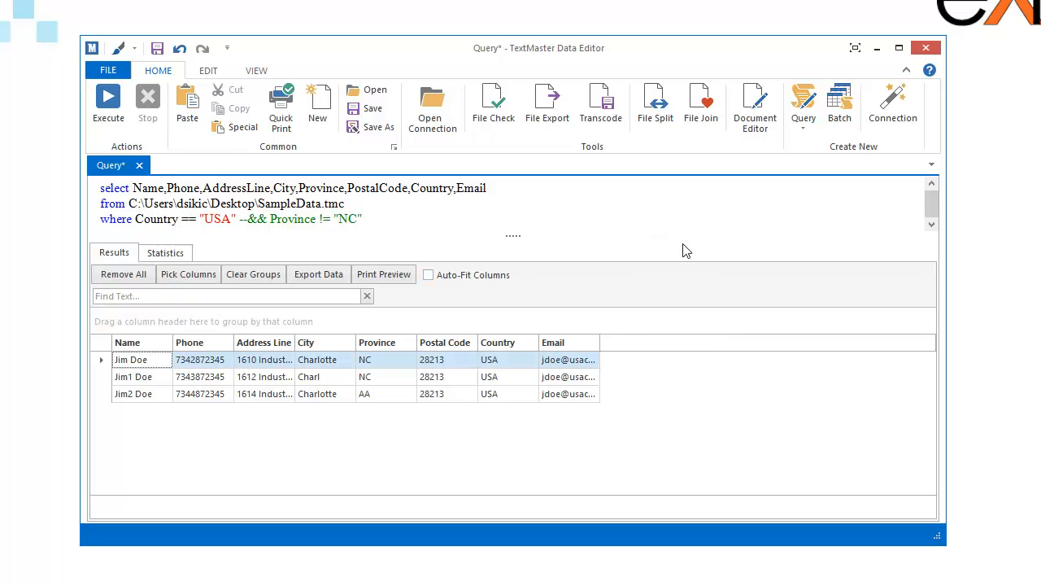
pyautogui.click(471, 276)
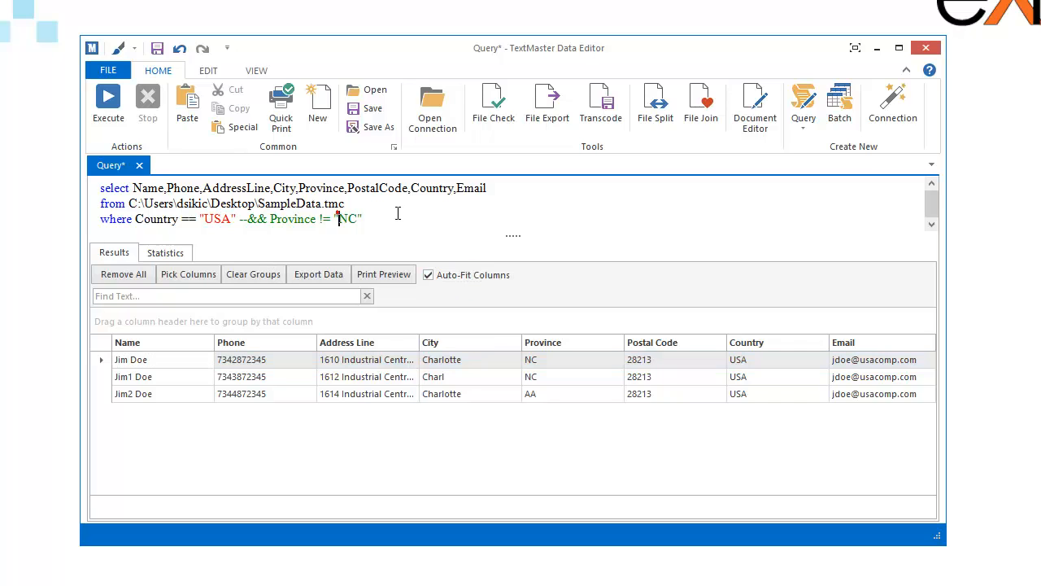
pyautogui.moveTo(418, 217); pyautogui.dragTo(246, 218)
pyautogui.click(244, 218)
pyautogui.hotkey('shift', 'Home')
pyautogui.press('BackSpace')
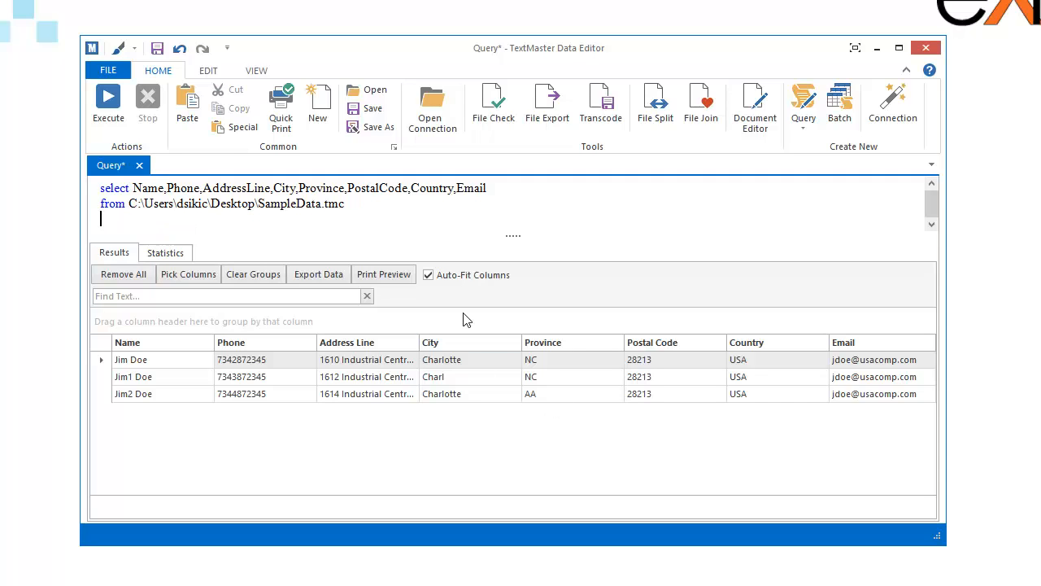
pyautogui.hotkey('ctrl', 'z')
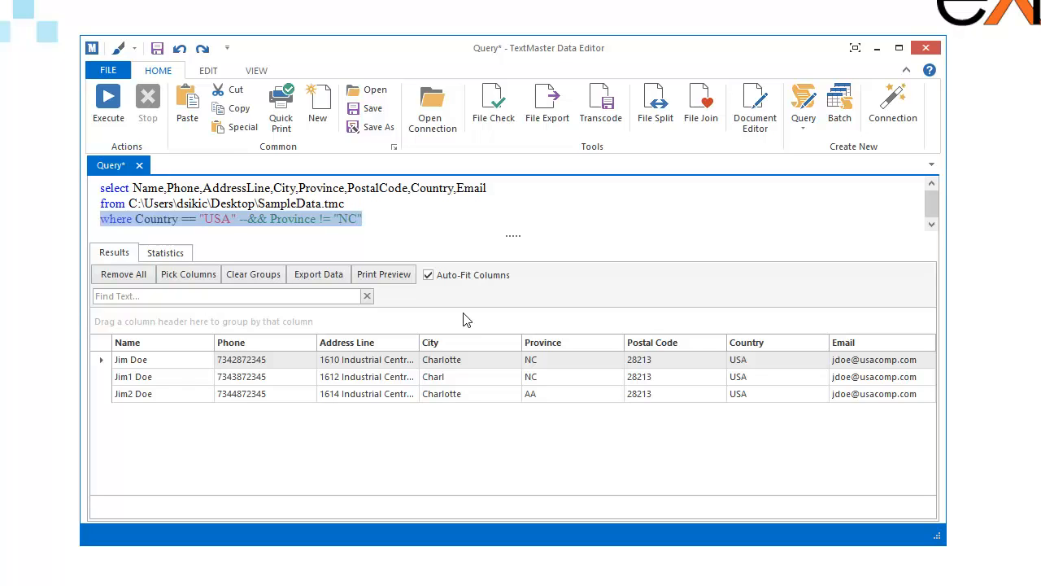
# Step: Comment out the entire where line of the query with -- and execute the query without a filter
pyautogui.press('Home')
pyautogui.write('--')
pyautogui.press('F5')
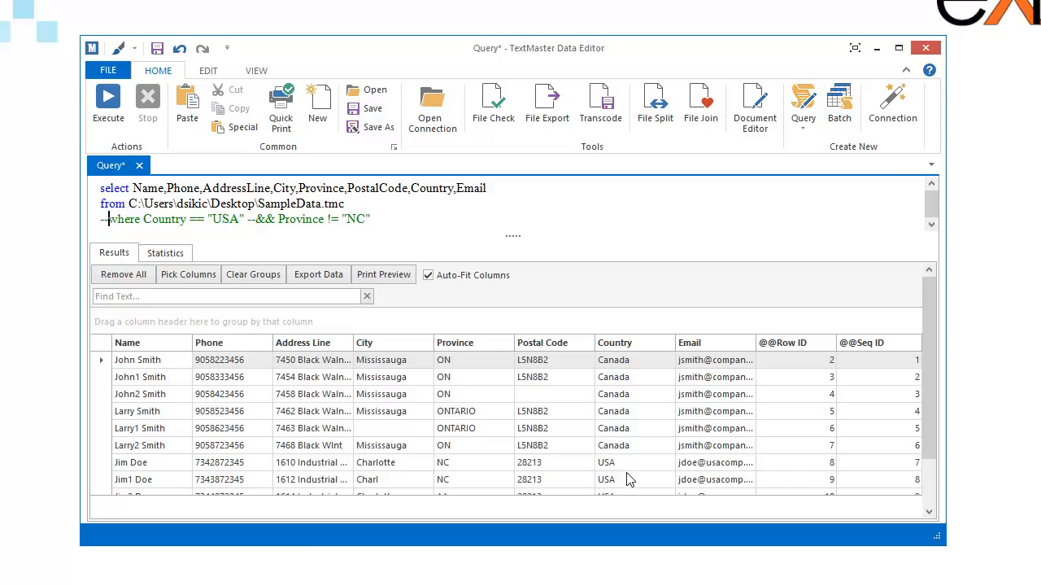
# Step: Examine the Country values in the results and compare them with the query's commented-out condition
pyautogui.click(638, 446)
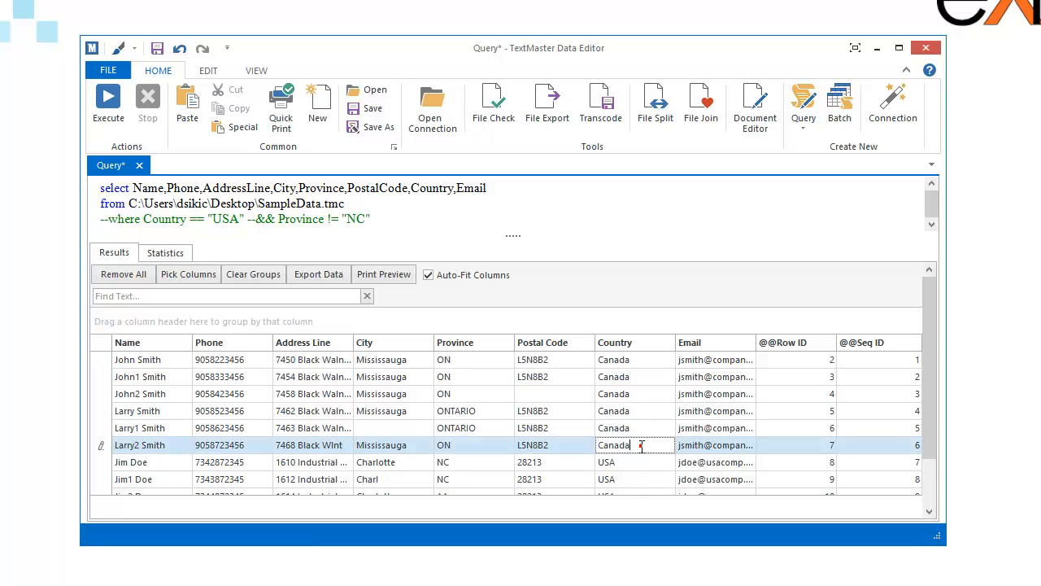
pyautogui.click(635, 446)
pyautogui.click(635, 463)
pyautogui.click(634, 463)
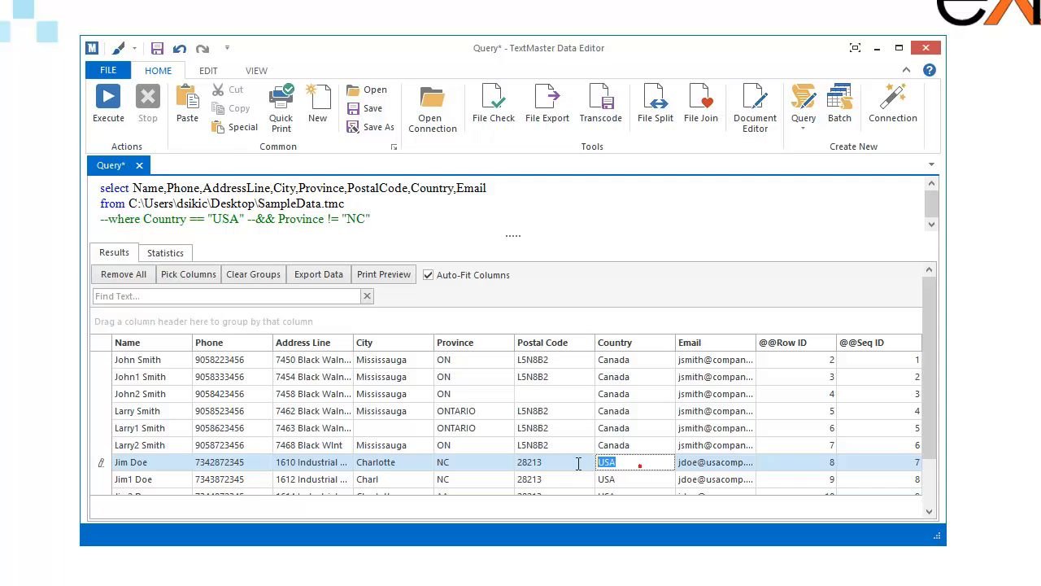
pyautogui.click(418, 219)
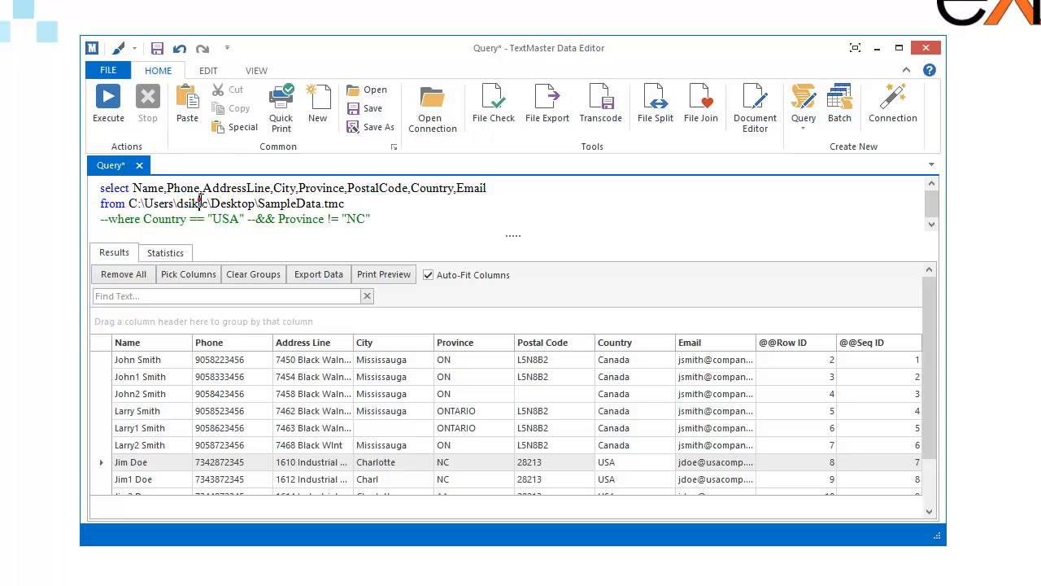
pyautogui.press('Down')
pyautogui.moveTo(131, 188); pyautogui.dragTo(145, 223)
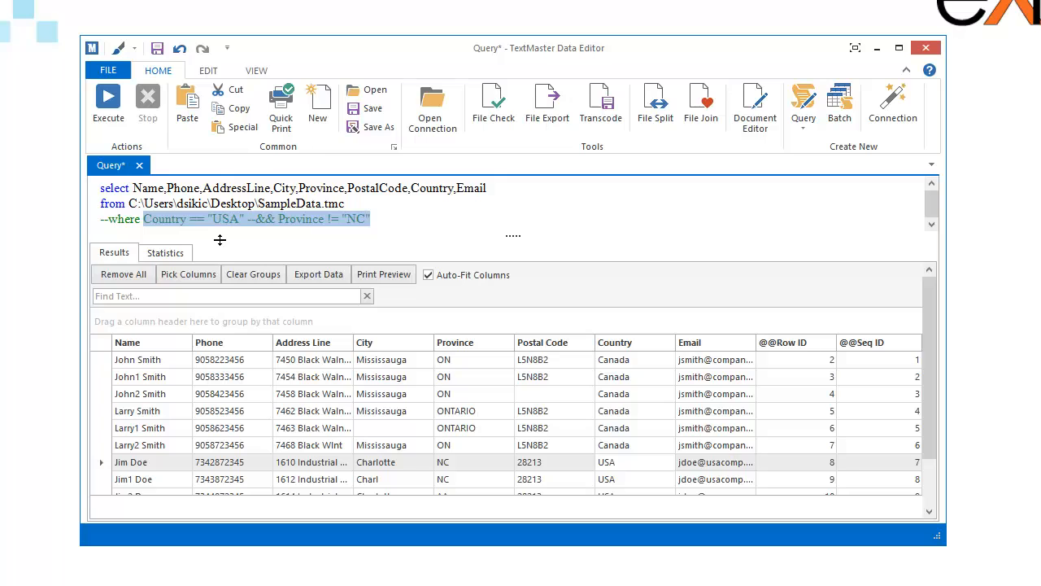
pyautogui.click(373, 218)
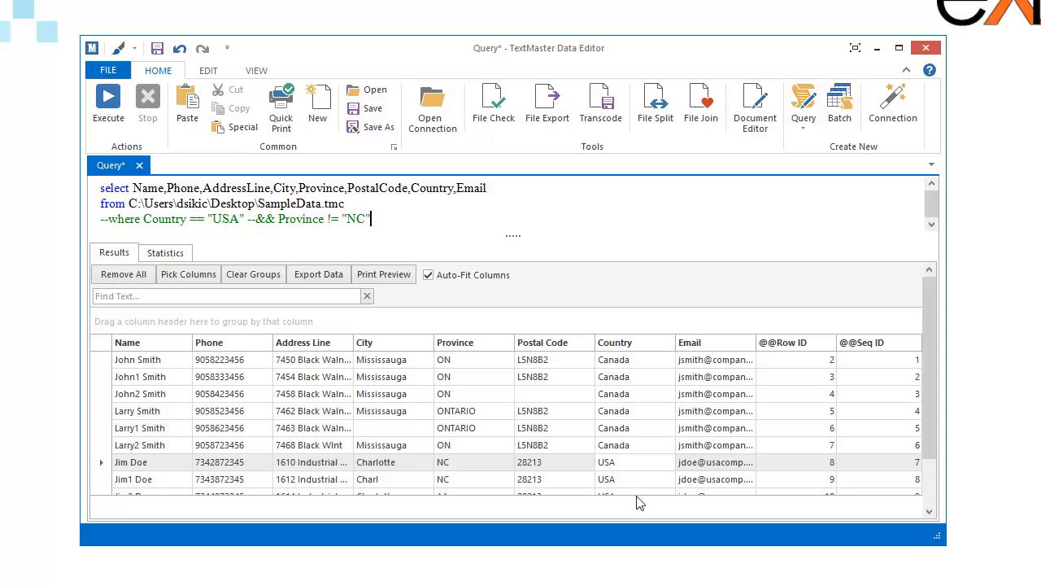
# Step: Append .ToUpper() to the Country field in the select list and execute the query
pyautogui.click(454, 188)
pyautogui.write(',')
pyautogui.write('ToUpper()')
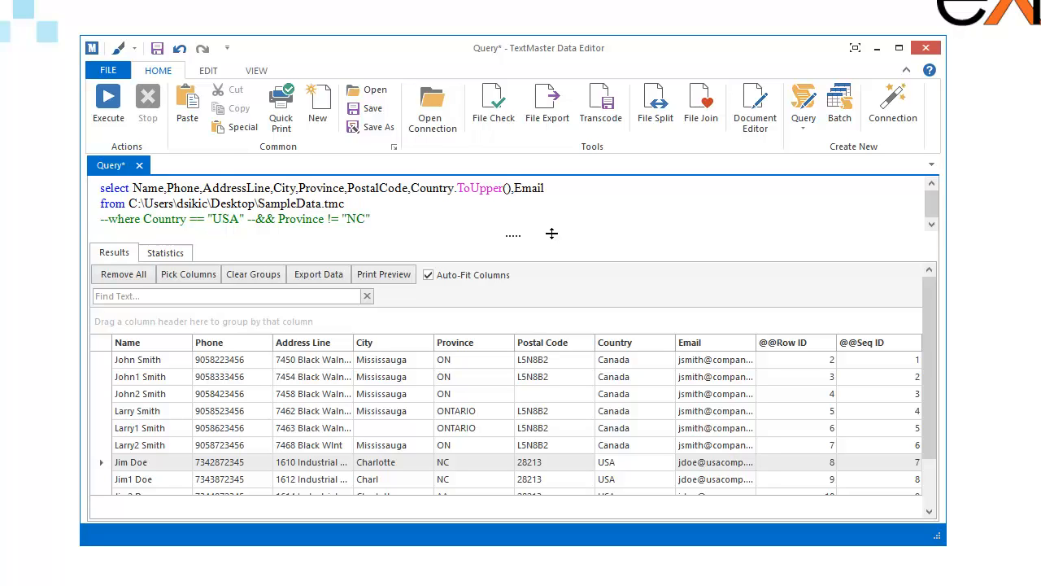
pyautogui.click(114, 117)
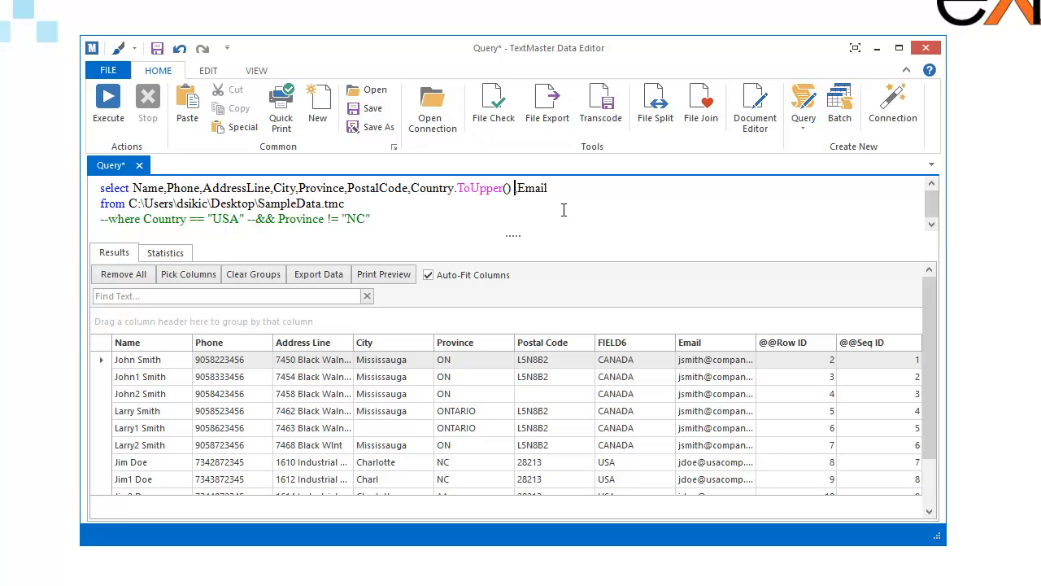
# Step: Give the Country.ToUpper() field the alias CountryCap and execute the query again
pyautogui.write('as CountryCap')
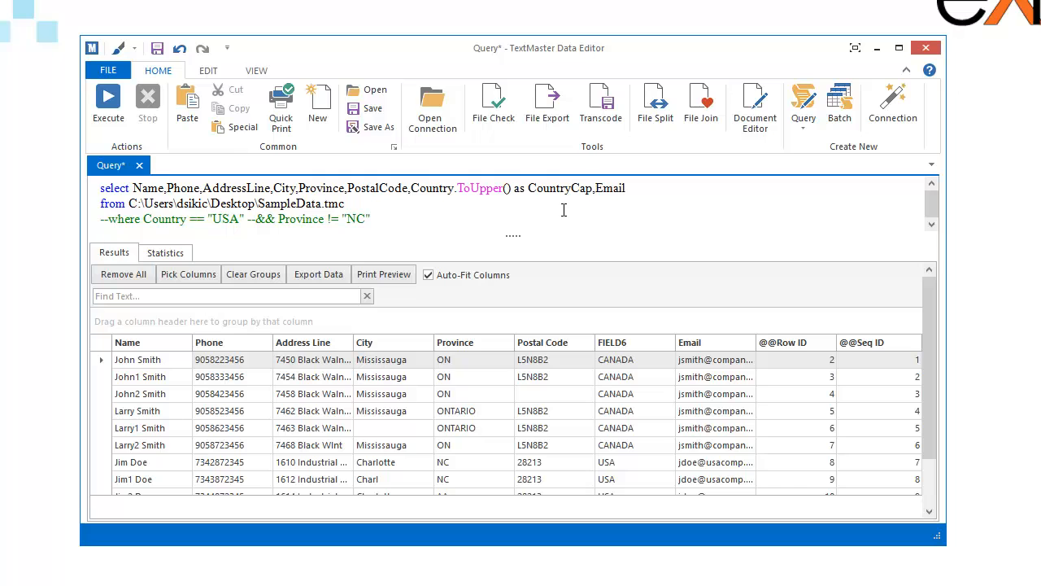
pyautogui.click(108, 102)
# Step: Uncomment the where line and delete the commented Province condition after Country == "USA"
pyautogui.click(108, 218)
pyautogui.press('Delete')
pyautogui.press('Delete')
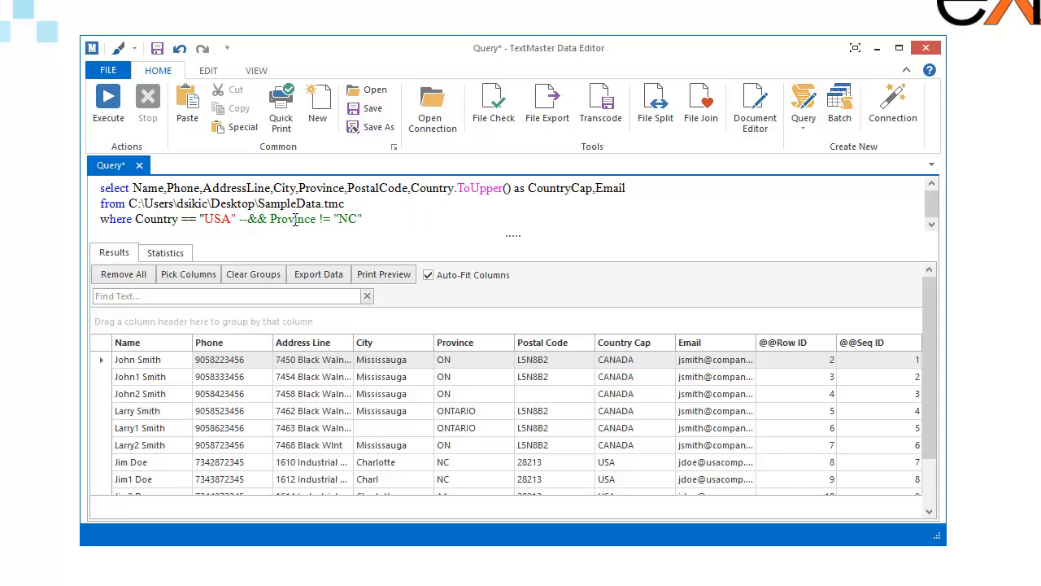
pyautogui.click(235, 219)
pyautogui.hotkey('shift', 'End')
pyautogui.press('Delete')
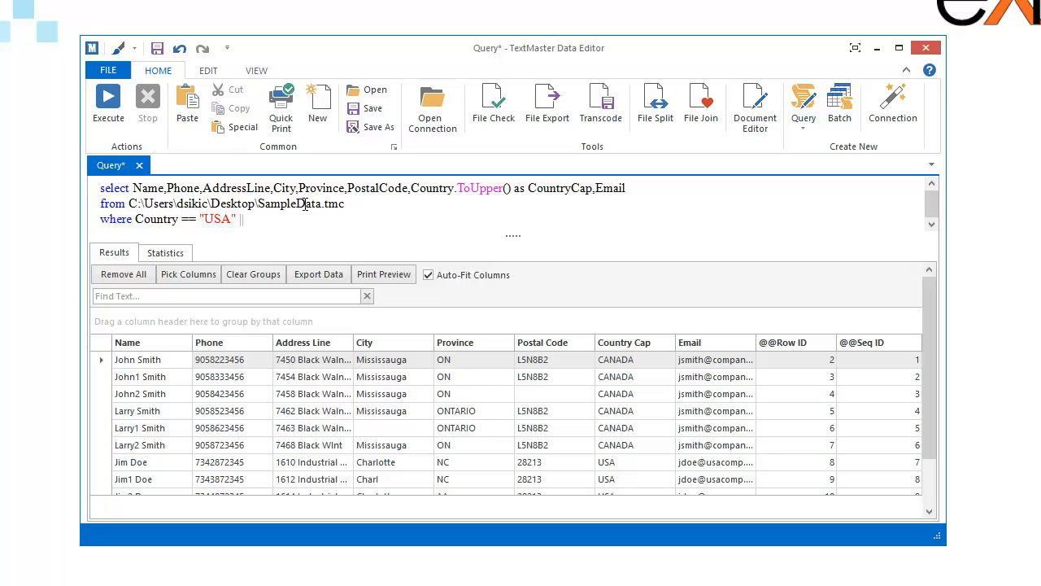
# Step: Extend the where clause with || Country == "CANADA" and execute the query
pyautogui.hotkey('shift', 'Left')
pyautogui.hotkey('shift', 'Left')
pyautogui.press('Right')
pyautogui.write('&&')
pyautogui.press('BackSpace')
pyautogui.press('BackSpace')
pyautogui.write('|')
pyautogui.write('Country == "CANADA"')
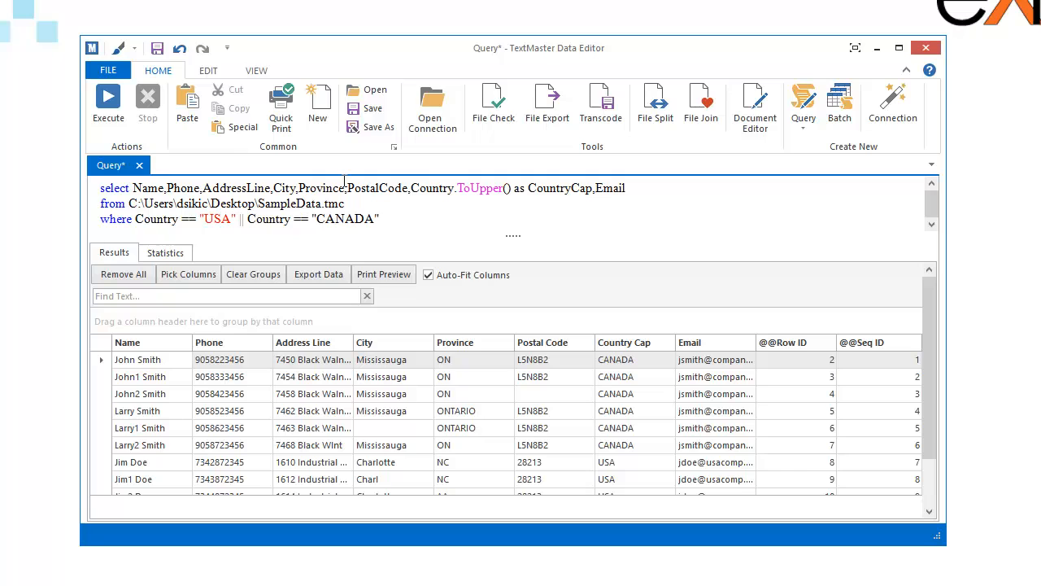
pyautogui.click(125, 111)
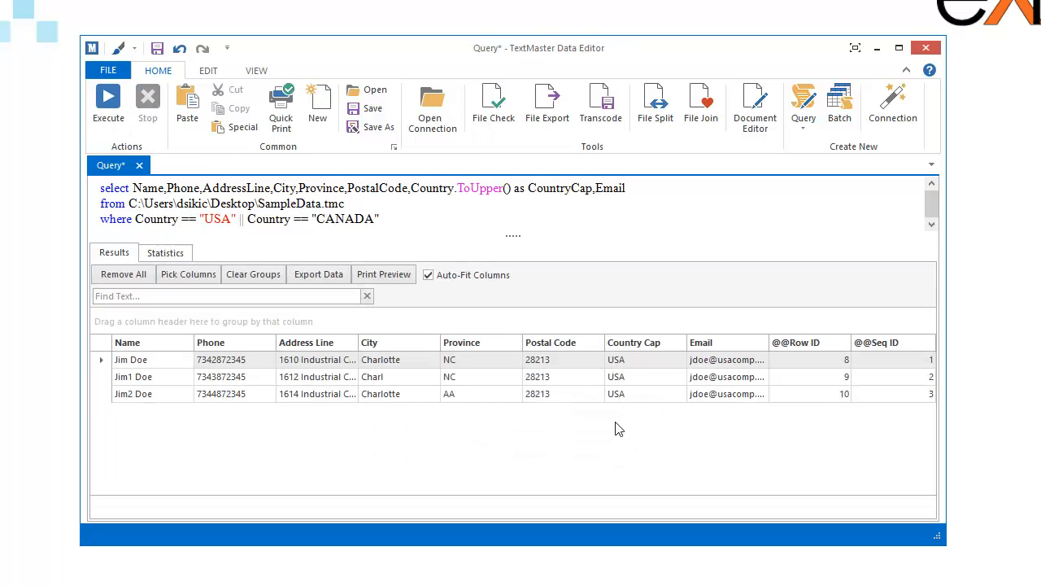
# Step: Change the second country value in the where clause to "Canada" and execute the query
pyautogui.click(255, 221)
pyautogui.doubleClick(255, 221)
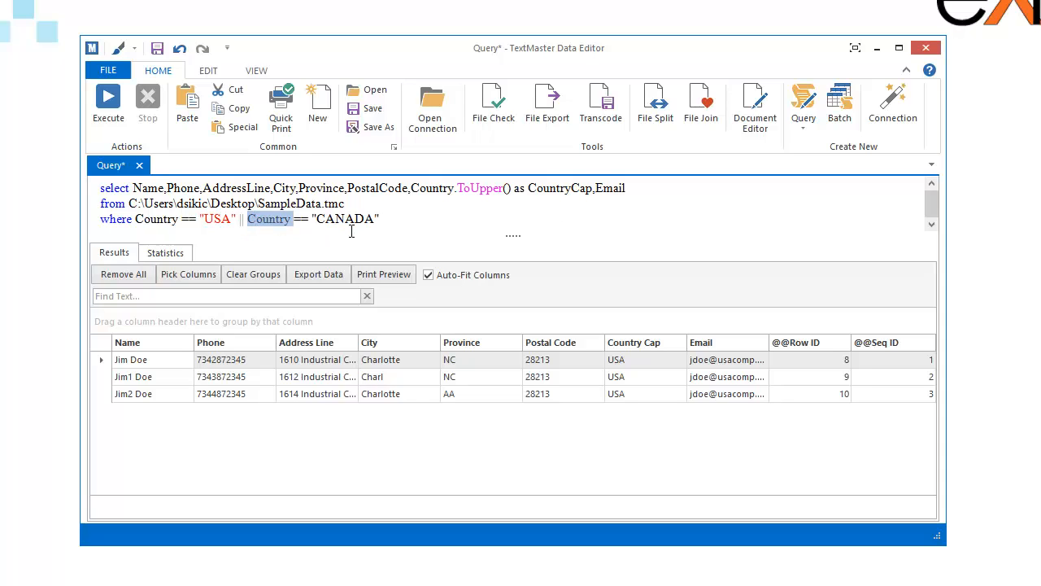
pyautogui.click(324, 219)
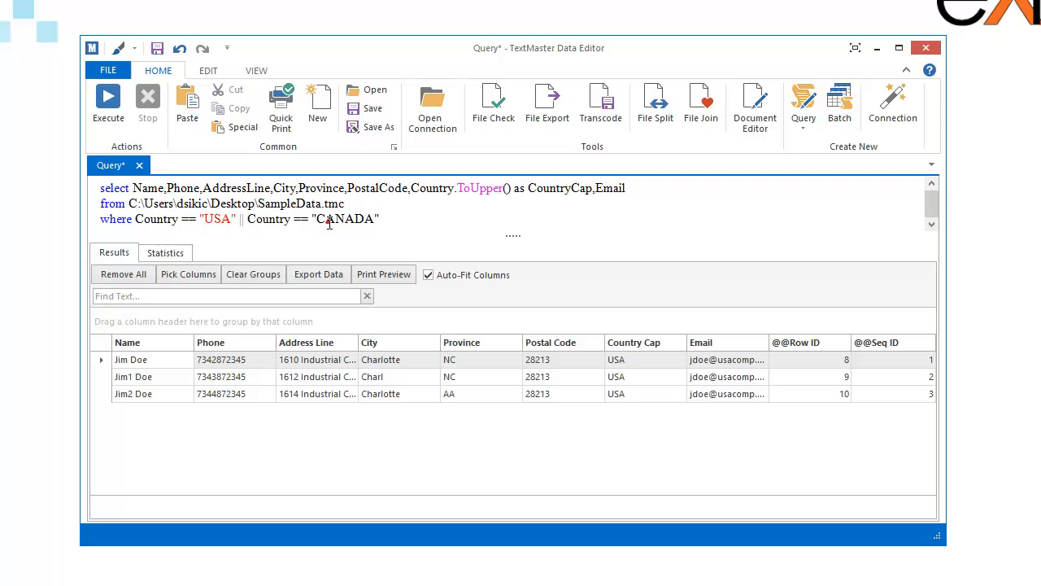
pyautogui.keyDown('shift'); pyautogui.click(374, 218); pyautogui.keyUp('shift')
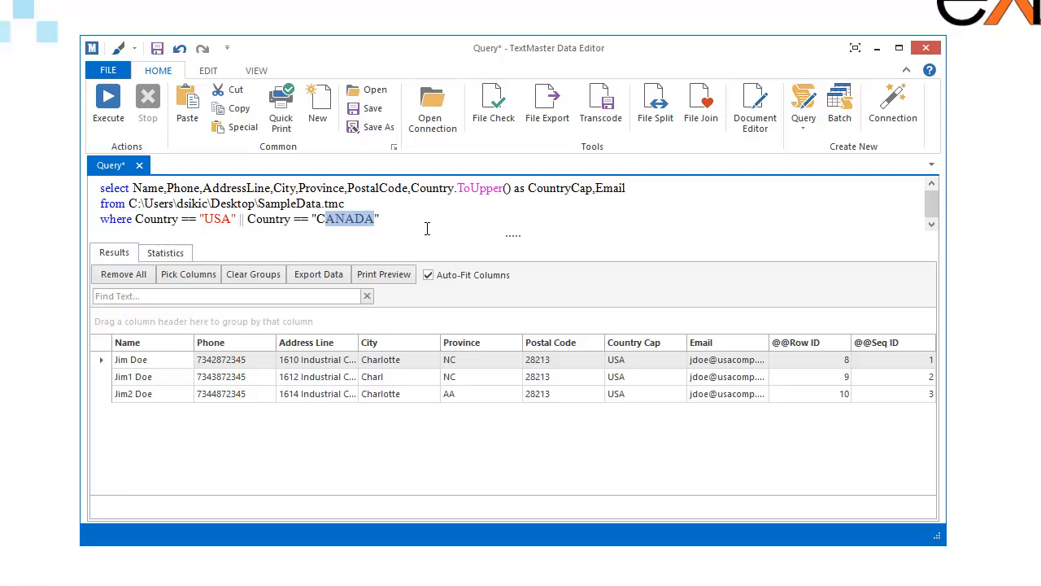
pyautogui.press('BackSpace')
pyautogui.write('an')
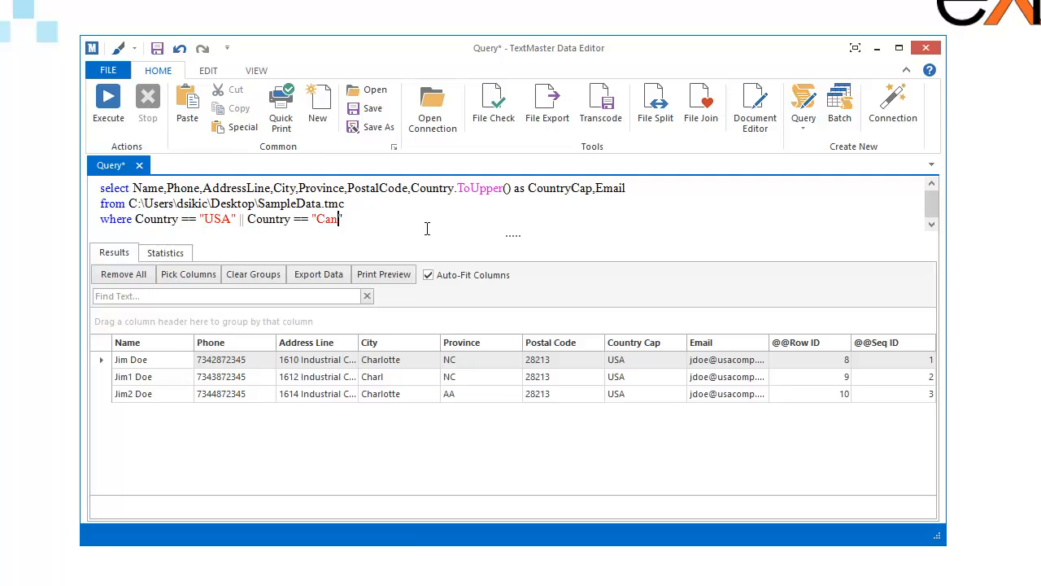
pyautogui.write('ada')
pyautogui.press('F5')
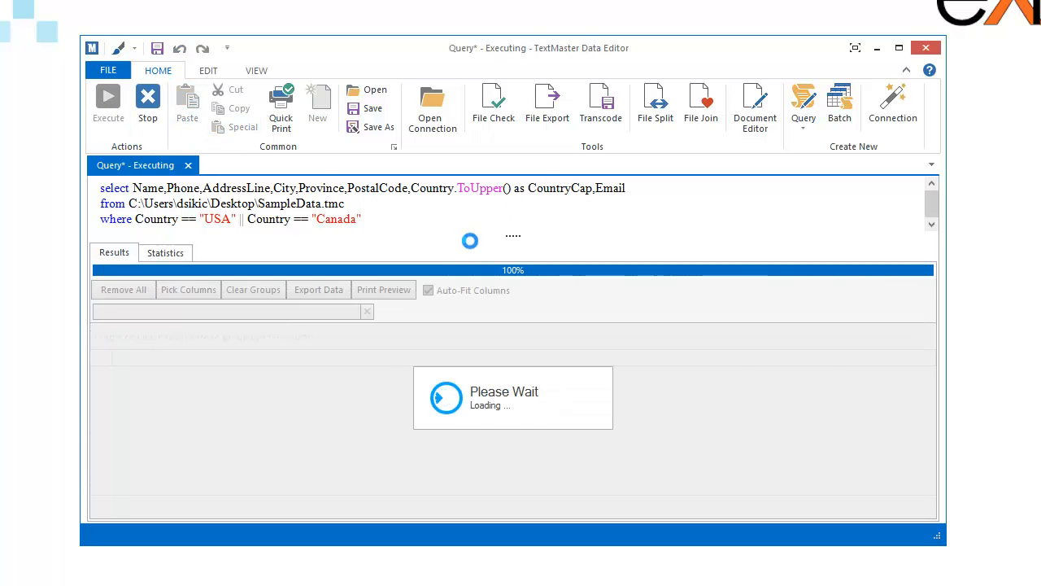
pyautogui.click(379, 219)
pyautogui.moveTo(380, 220); pyautogui.dragTo(138, 222)
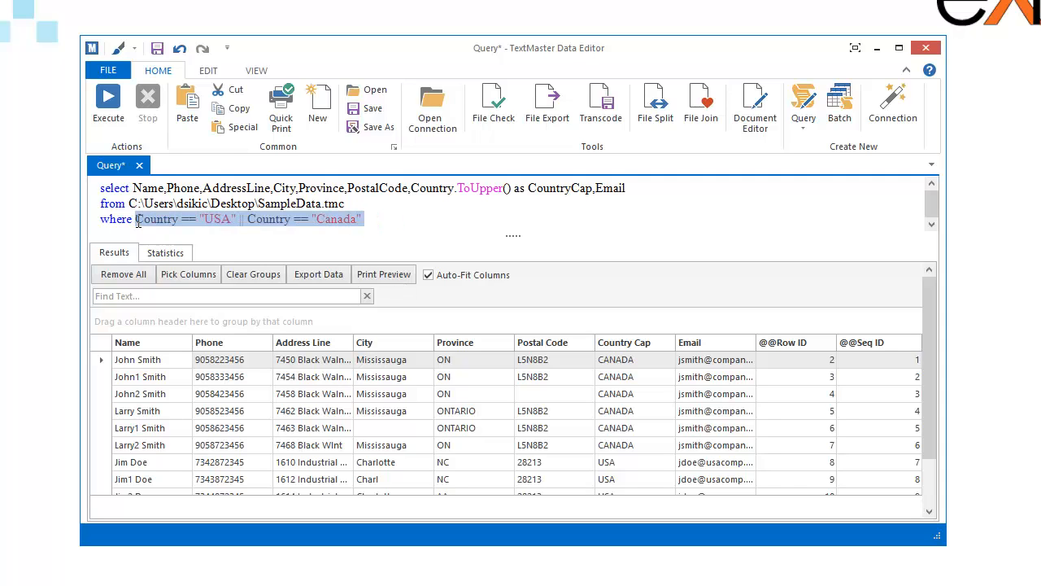
pyautogui.moveTo(627, 189); pyautogui.dragTo(151, 188)
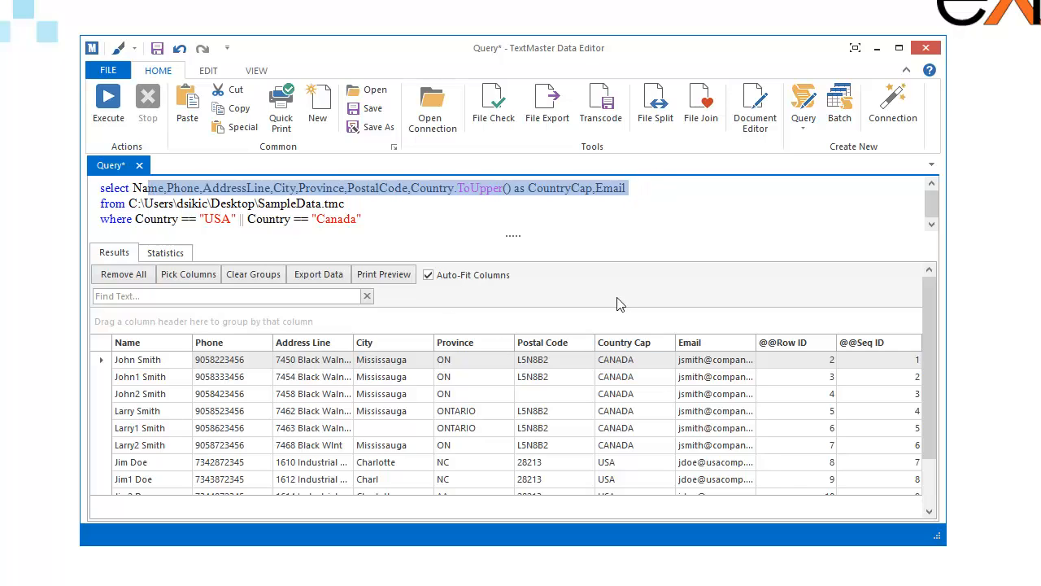
pyautogui.click(450, 215)
# Step: Copy Country.ToUpper() from the select list and paste it over the second Country in the where clause
pyautogui.moveTo(412, 188); pyautogui.dragTo(511, 188)
pyautogui.rightClick(500, 193)
pyautogui.click(538, 218)
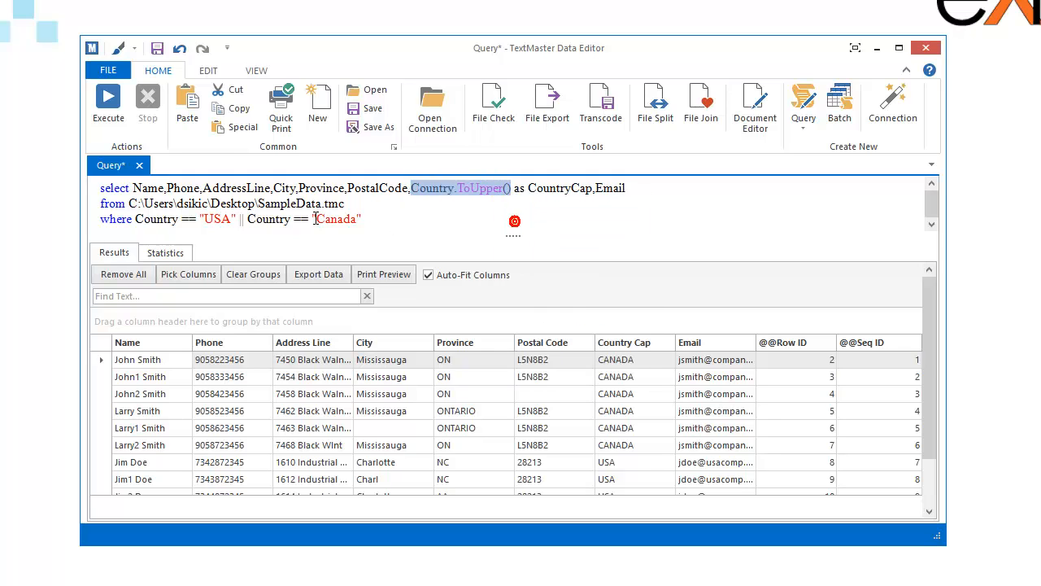
pyautogui.doubleClick(259, 220)
pyautogui.rightClick(261, 220)
pyautogui.click(292, 267)
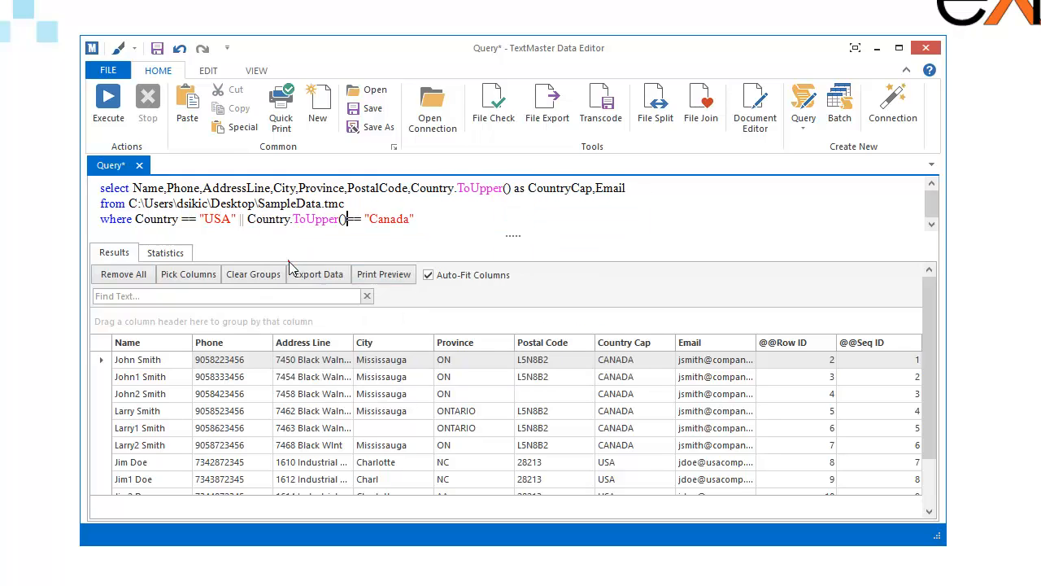
# Step: Change the value compared with Country.ToUpper() to "CANADA" and execute the query
pyautogui.click(384, 223)
pyautogui.press('Delete')
pyautogui.press('Delete')
pyautogui.press('Delete')
pyautogui.press('Delete')
pyautogui.press('Delete')
pyautogui.write('ANADA')
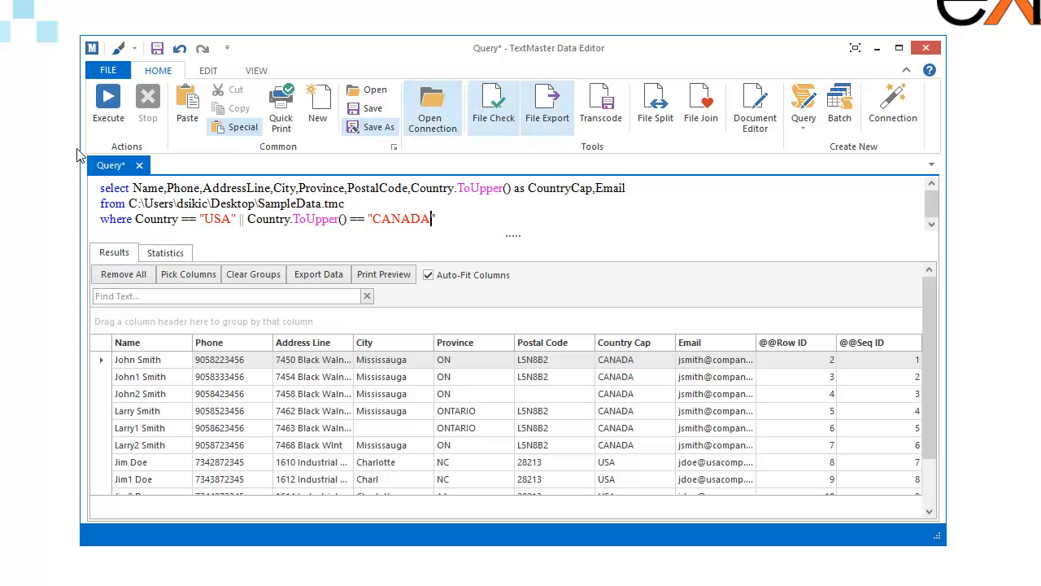
pyautogui.click(96, 110)
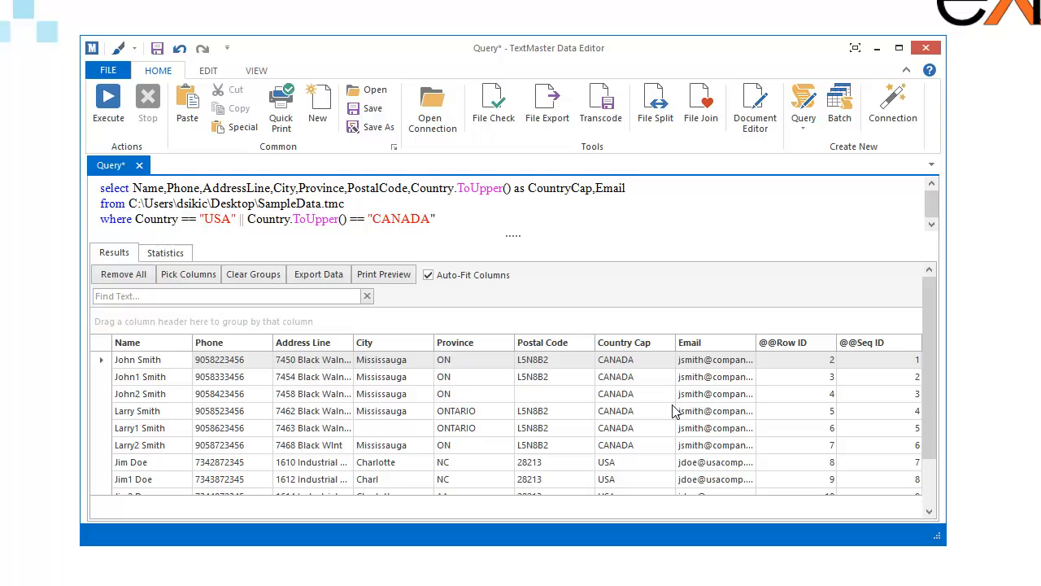
pyautogui.click(797, 342)
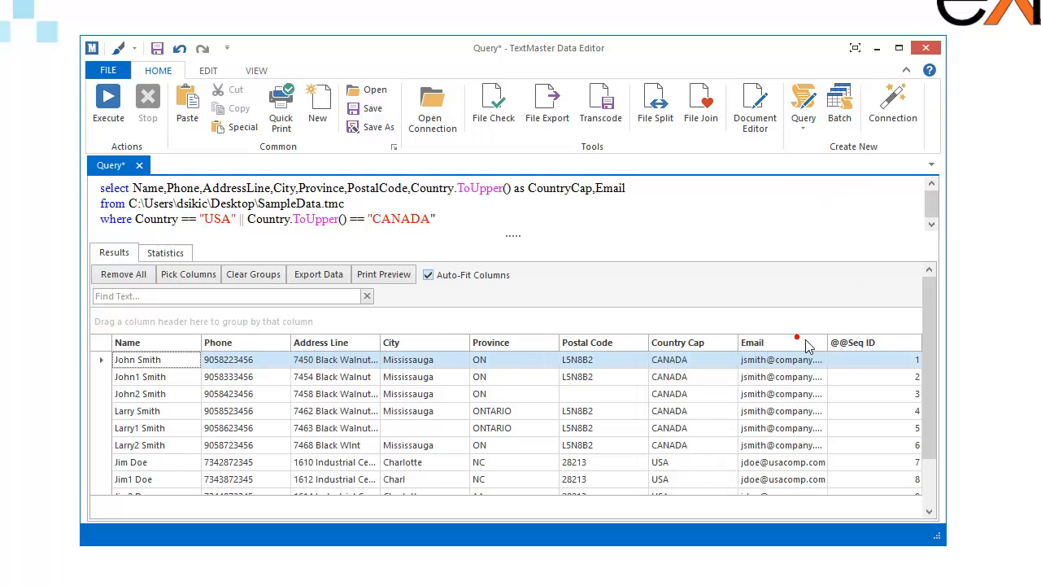
pyautogui.moveTo(860, 343); pyautogui.dragTo(867, 223)
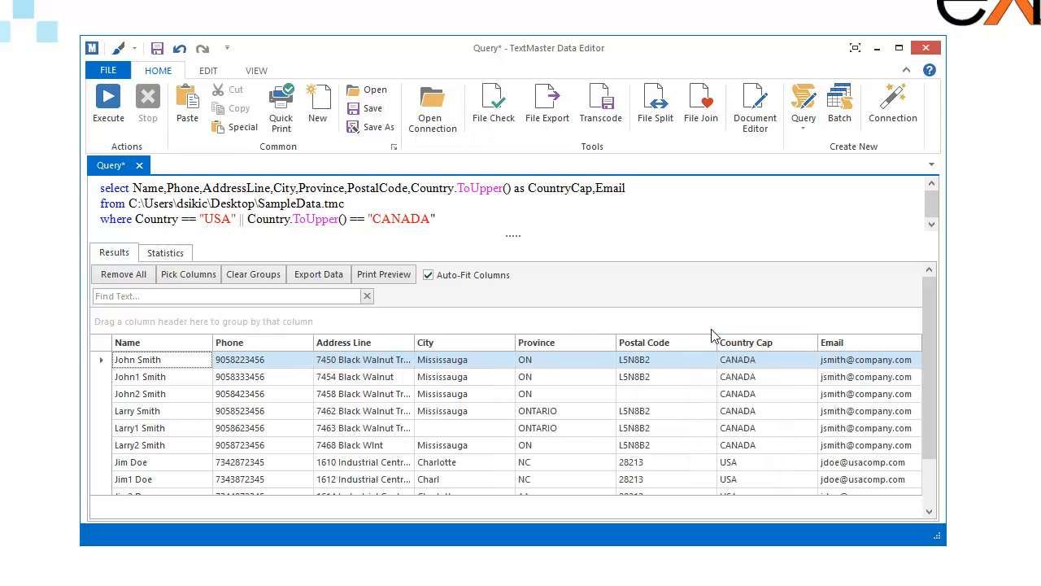
# Step: Replace the comma between City and Province in the select list with + " - " + to concatenate the two fields
pyautogui.click(188, 193)
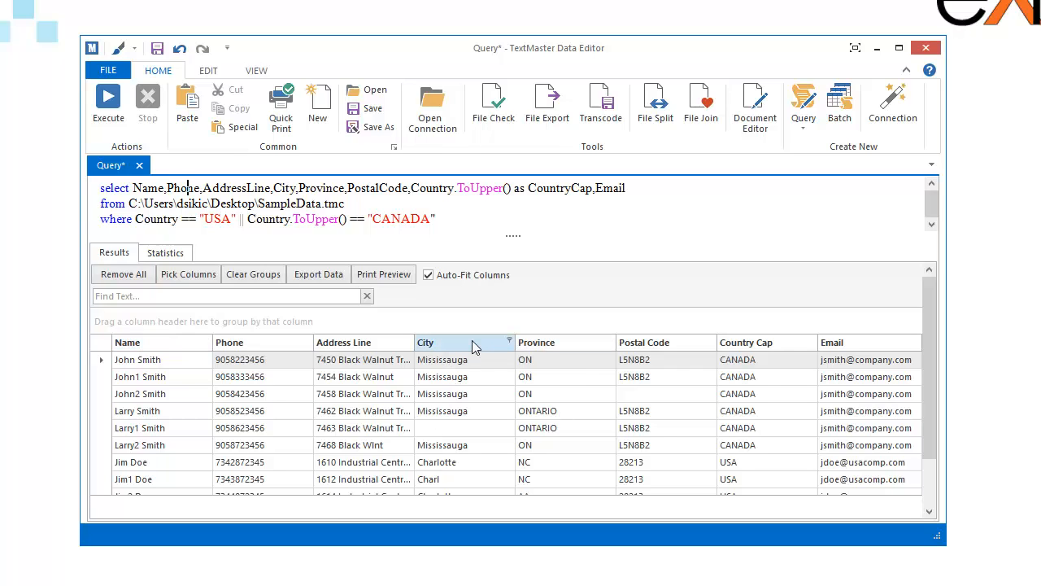
pyautogui.click(301, 188)
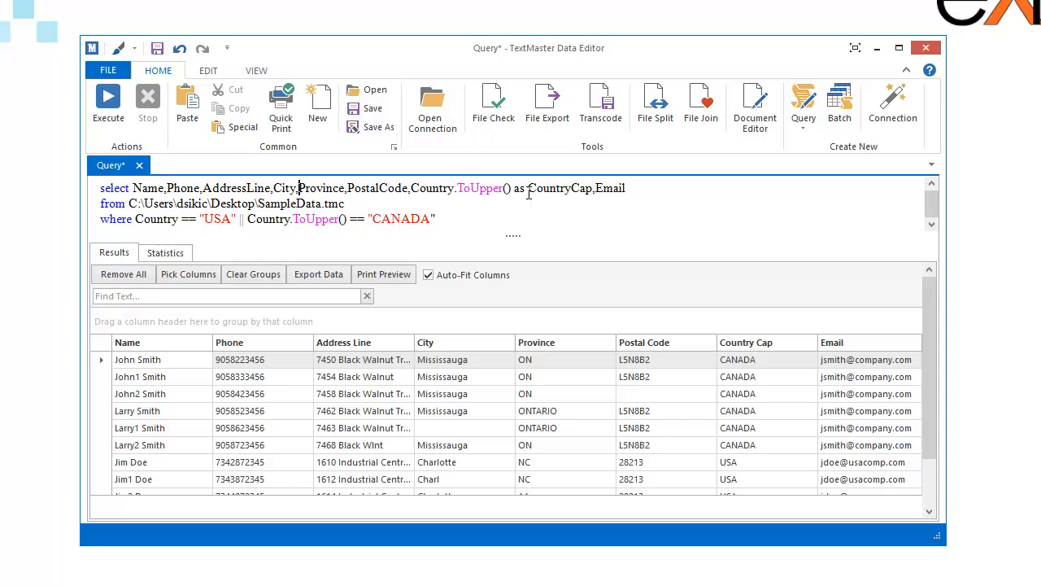
pyautogui.press('BackSpace')
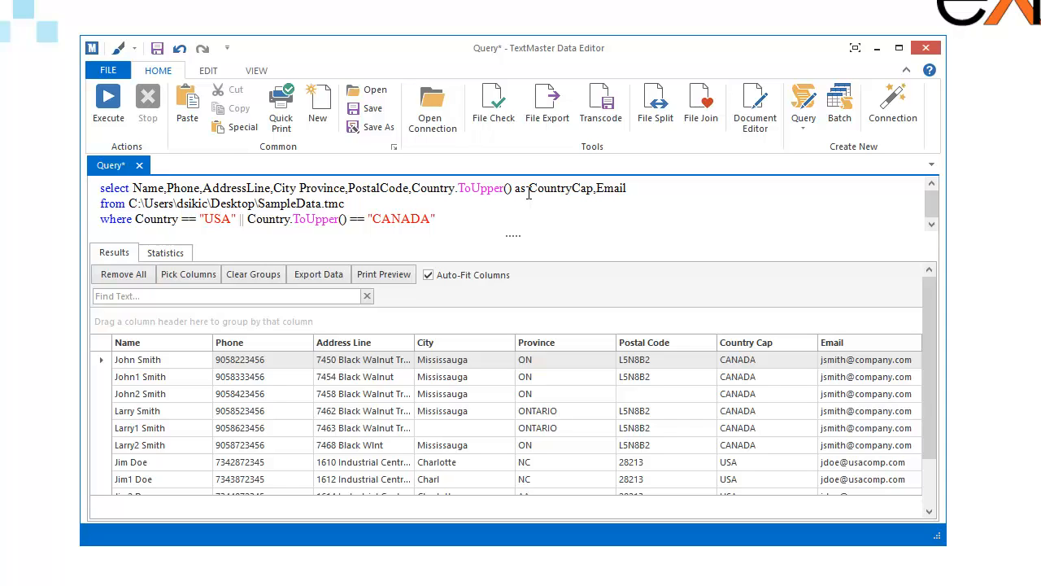
pyautogui.write('++')
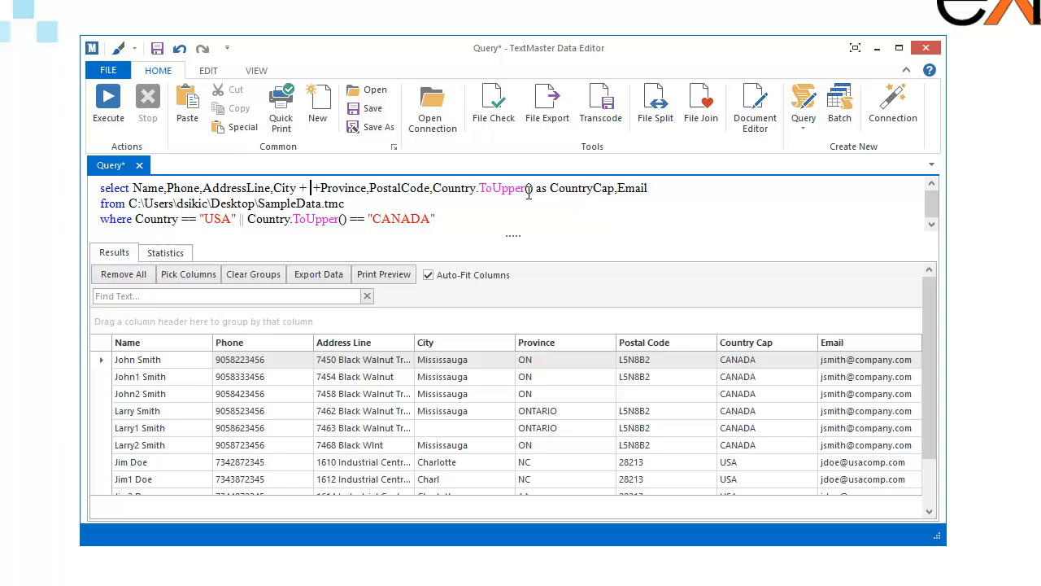
pyautogui.write('  " "')
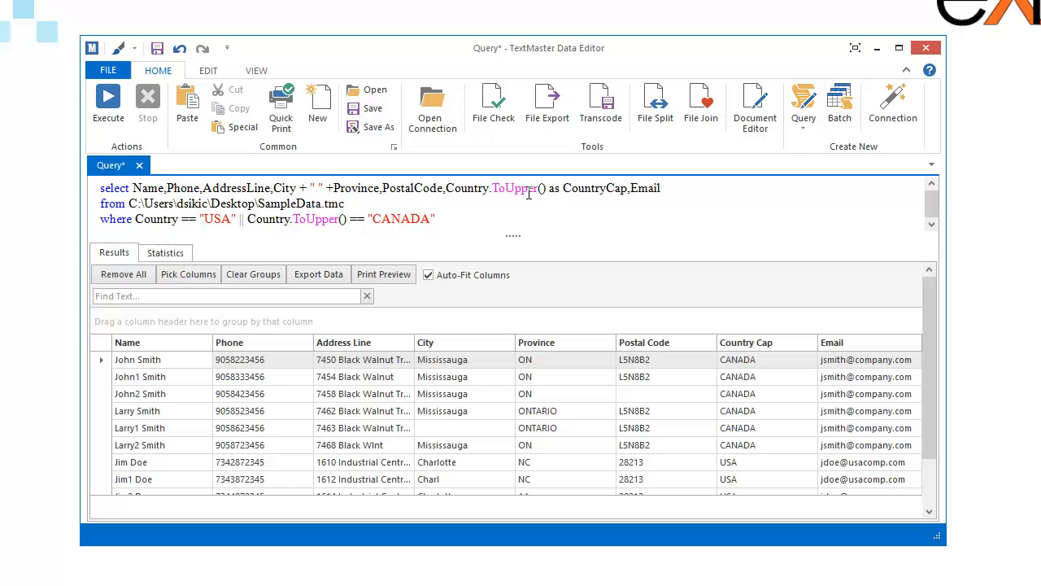
pyautogui.write('-')
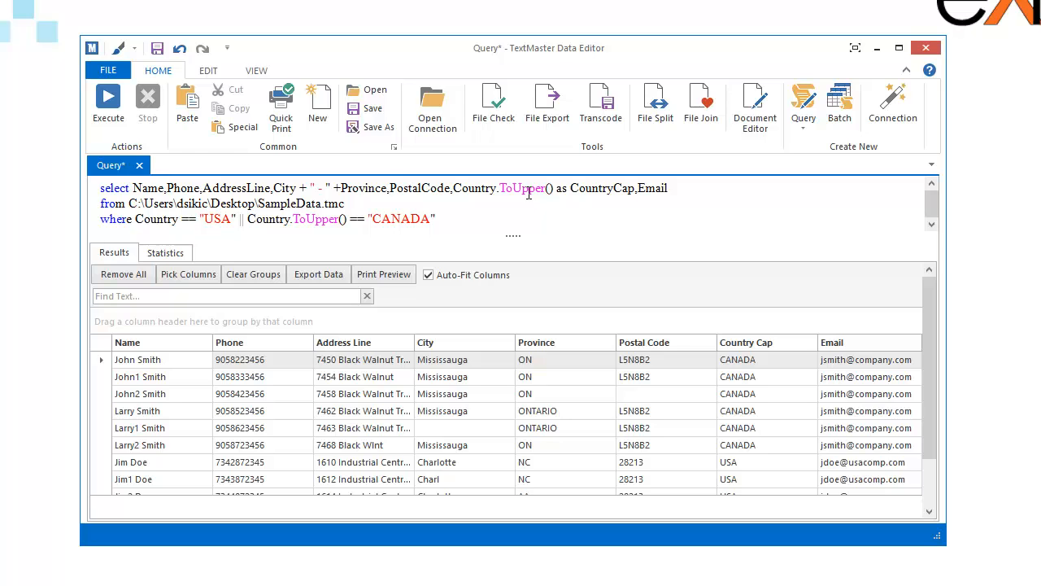
# Step: Execute the query and widen the combined city and province column in the results grid
pyautogui.press('F5')
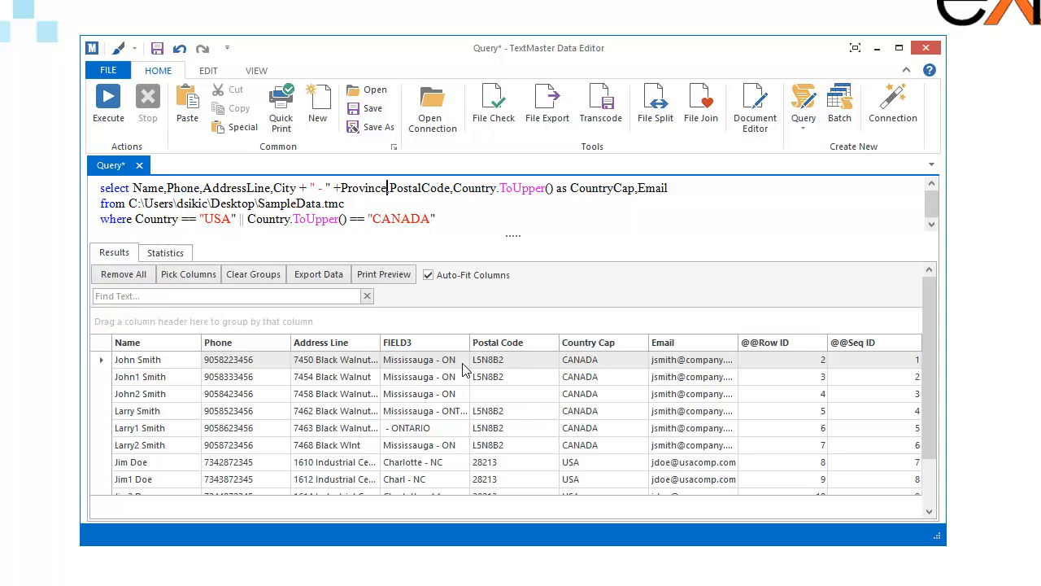
pyautogui.moveTo(470, 342); pyautogui.dragTo(550, 341)
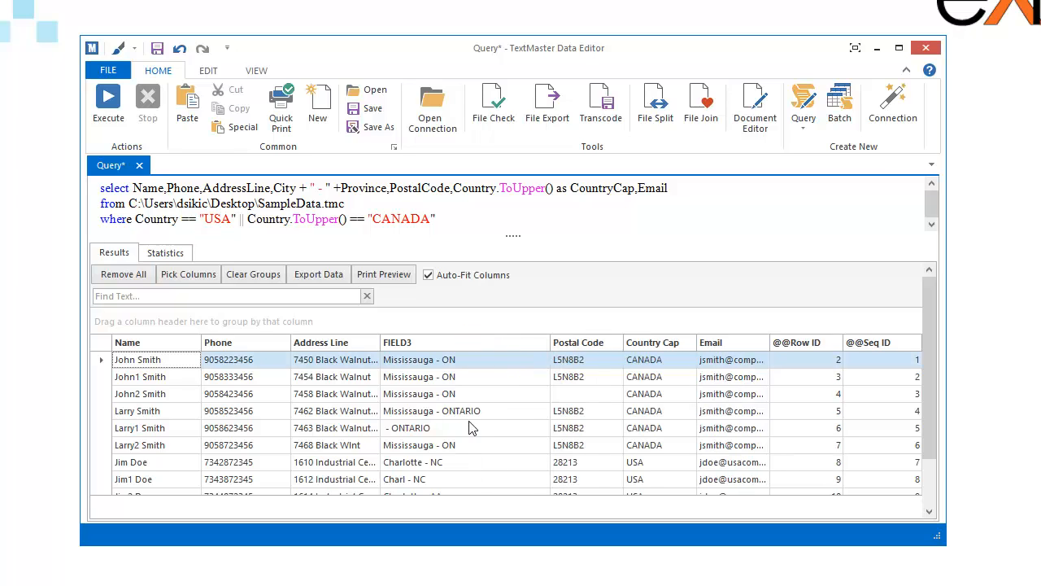
# Step: Give the concatenated City and Province expression the alias CityProvMixed and execute the query
pyautogui.click(388, 188)
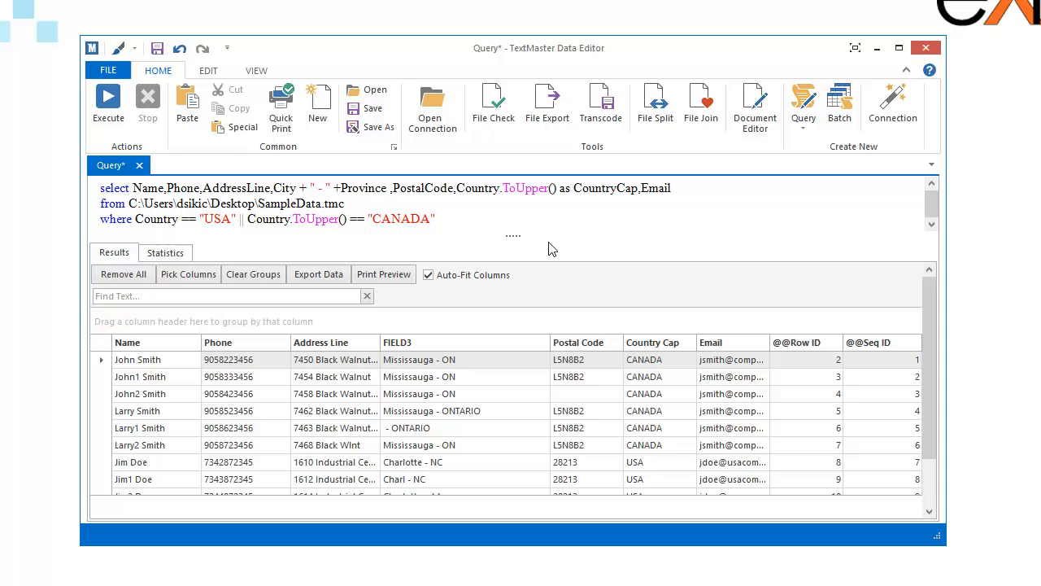
pyautogui.press('Delete')
pyautogui.write('as ')
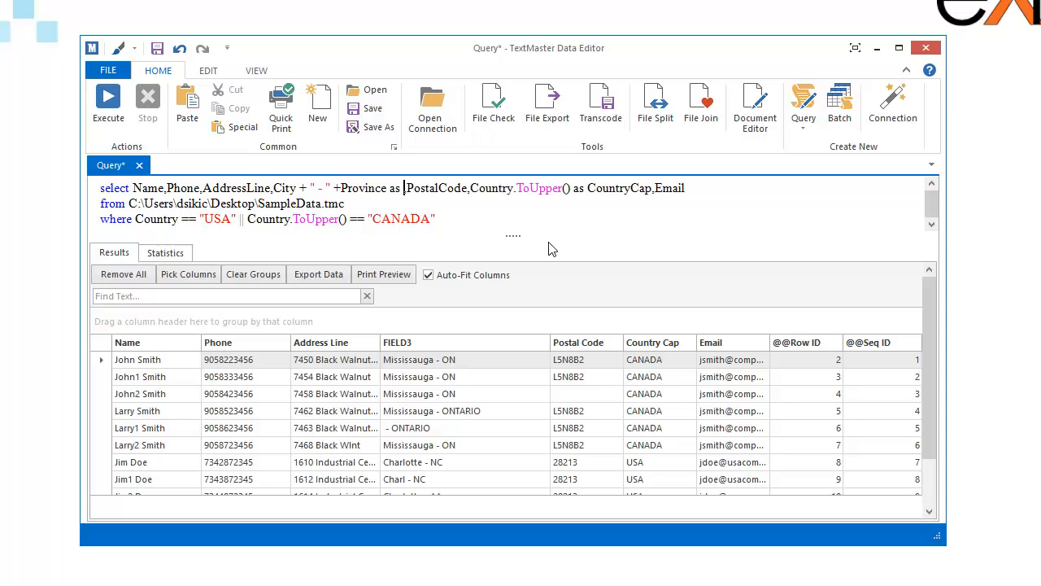
pyautogui.write('CityProv')
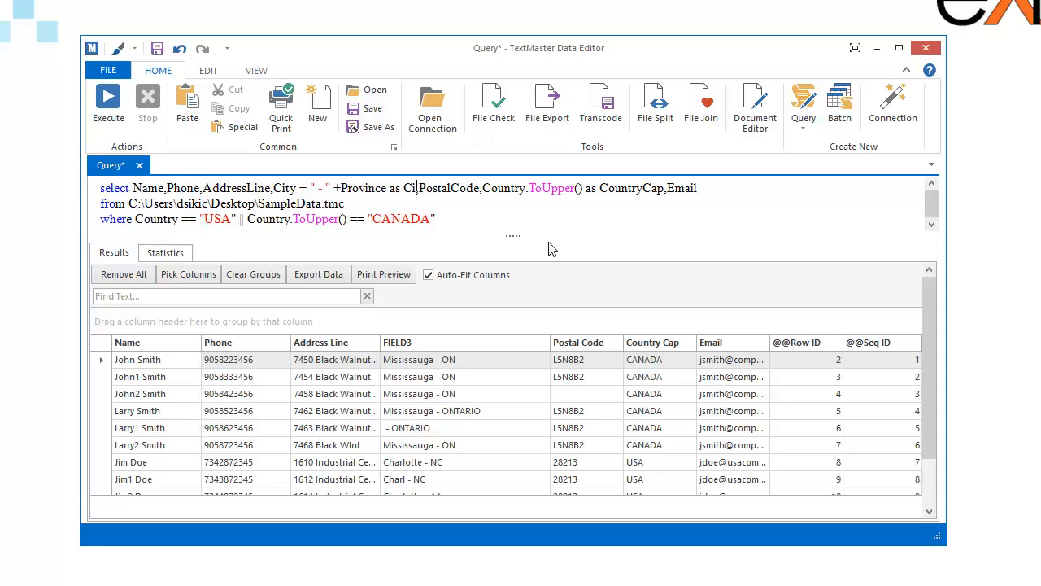
pyautogui.write('Mixed')
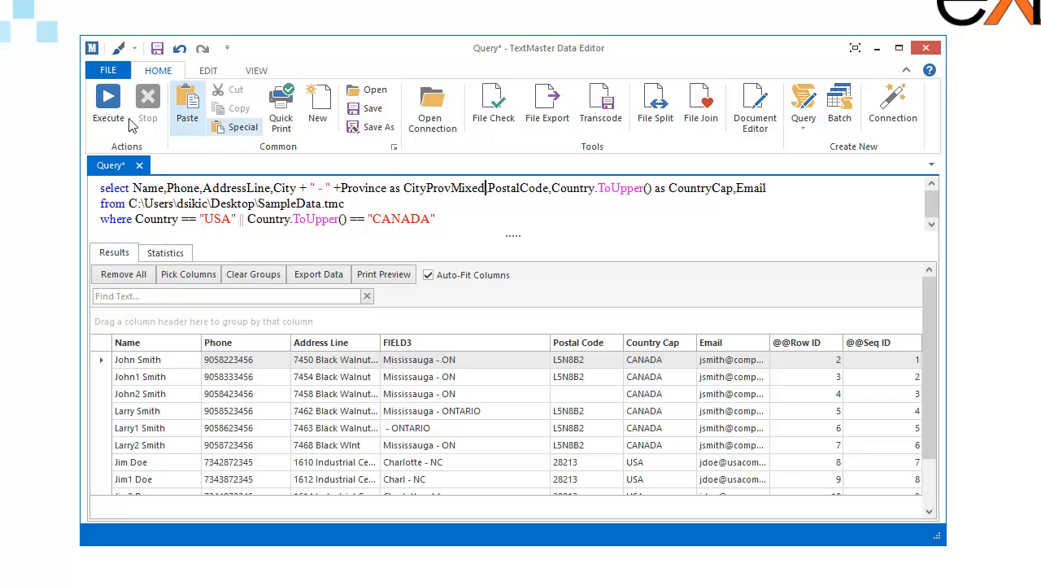
pyautogui.click(109, 102)
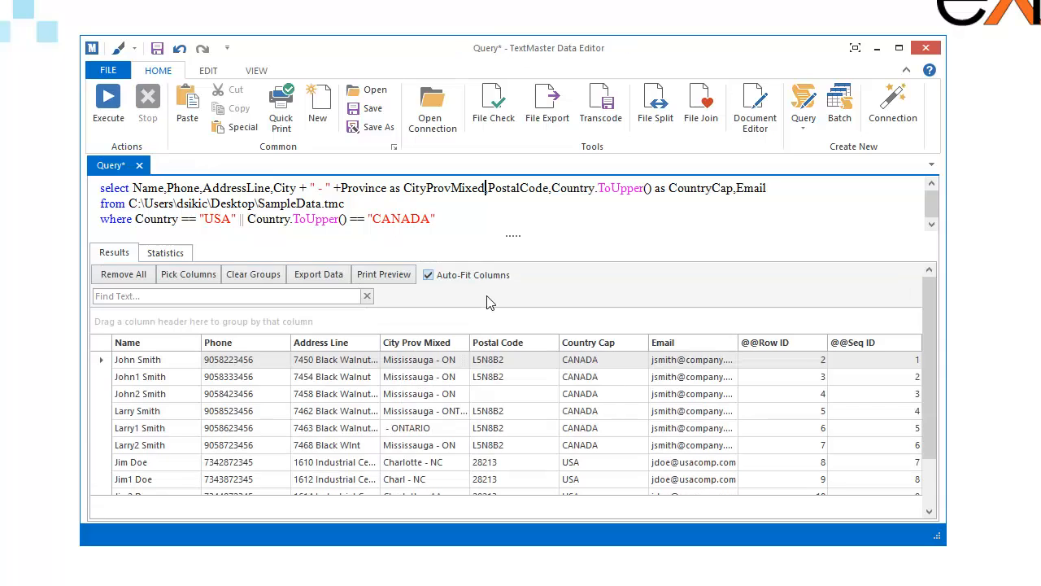